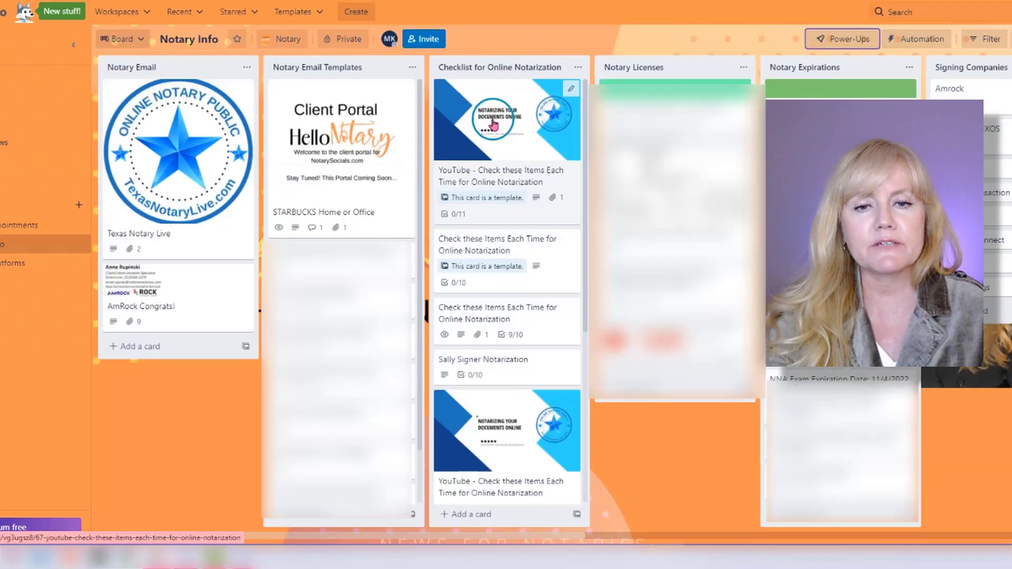
Create a card from the YouTube online notarization template in the Checklist for Online Notarization list, keeping its checklist and attachment.
left_click(577, 128)
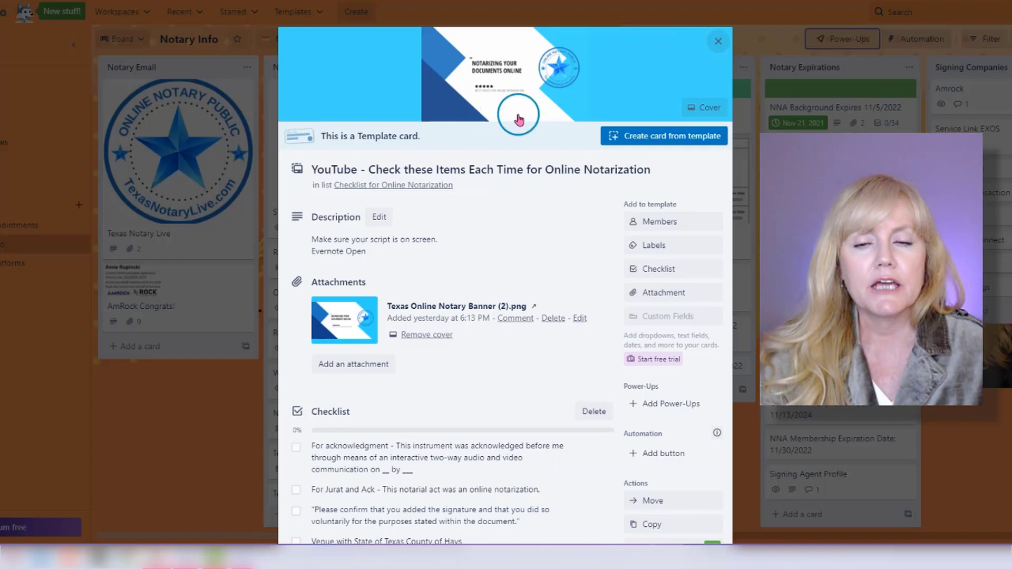
scroll(578, 327, "down", 5)
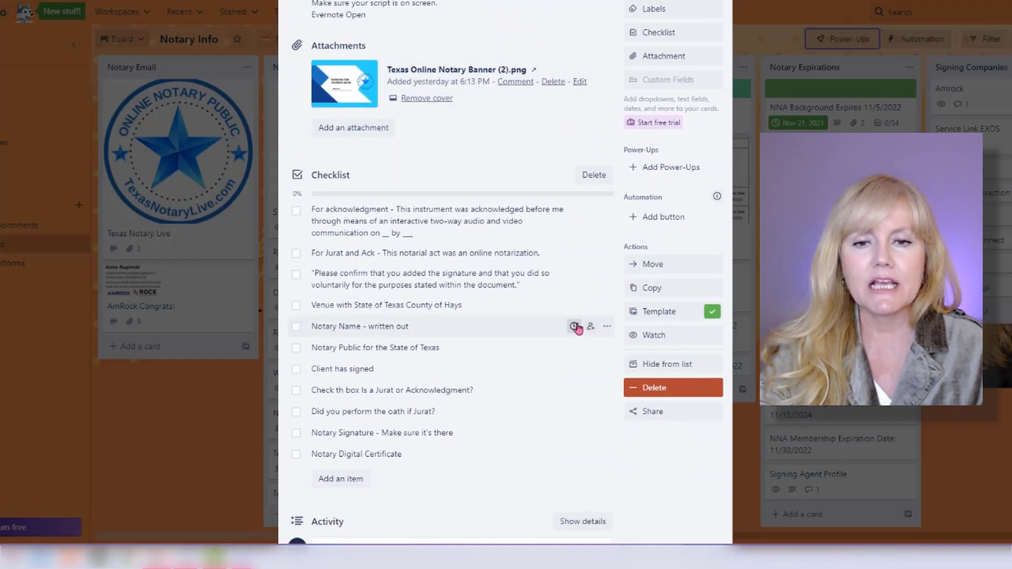
scroll(576, 327, "up", 4)
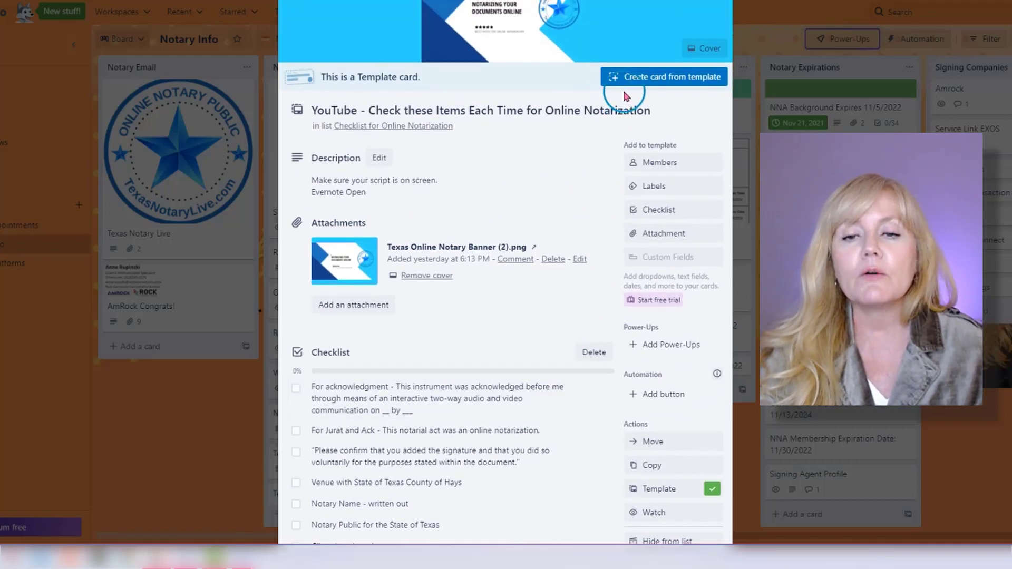
scroll(571, 237, "up", 1)
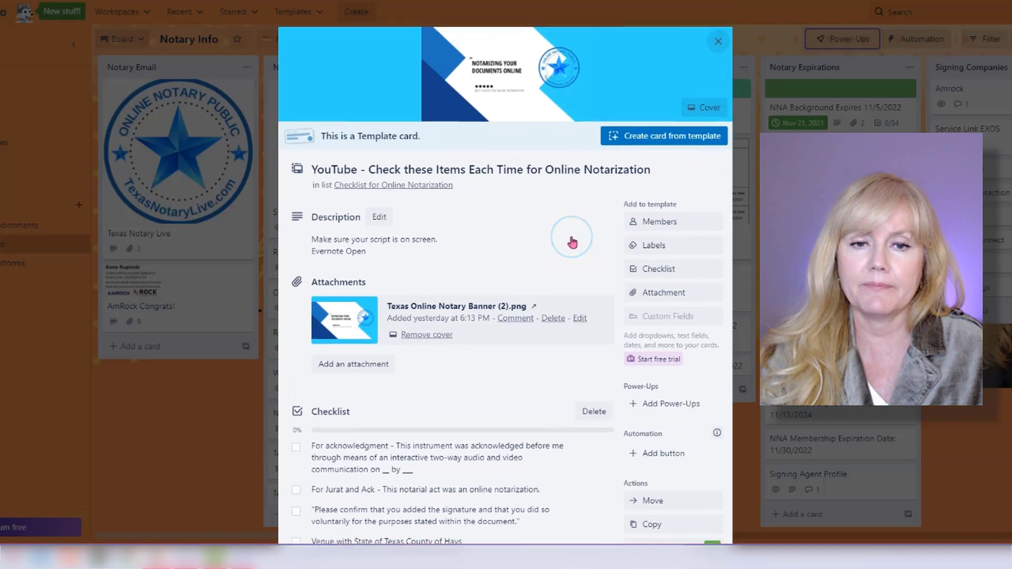
scroll(577, 292, "down", 1)
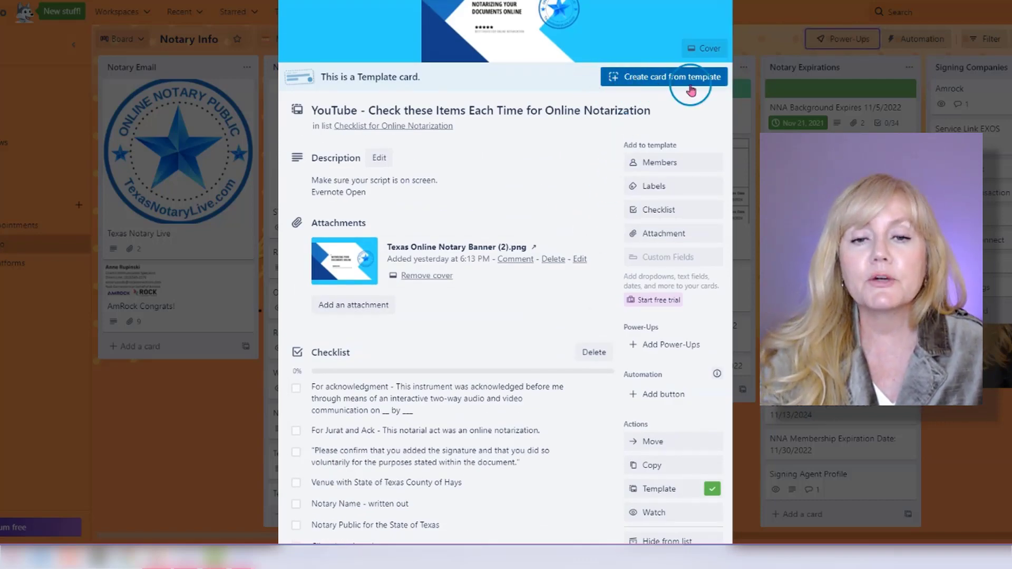
left_click(659, 79)
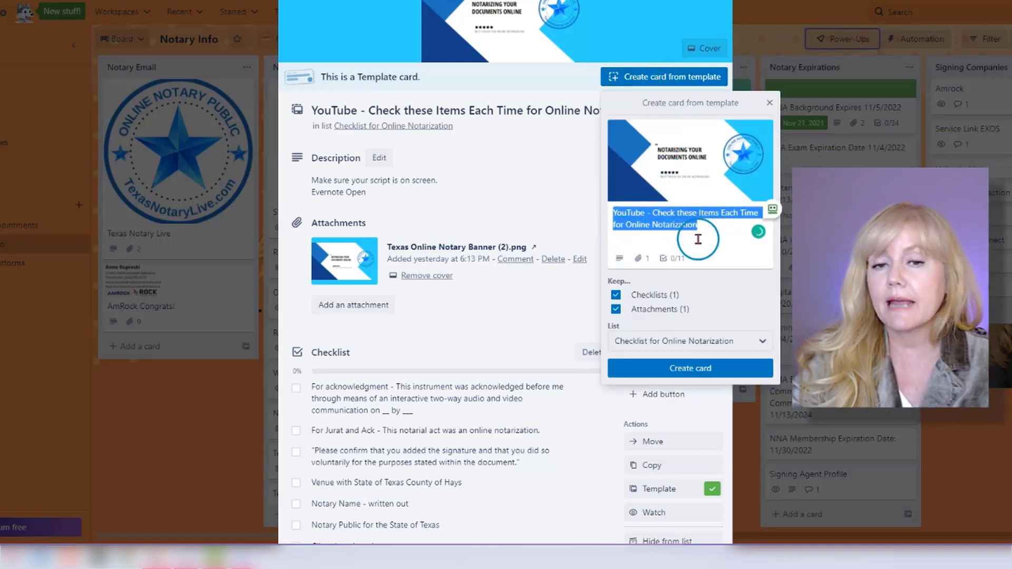
left_click(684, 368)
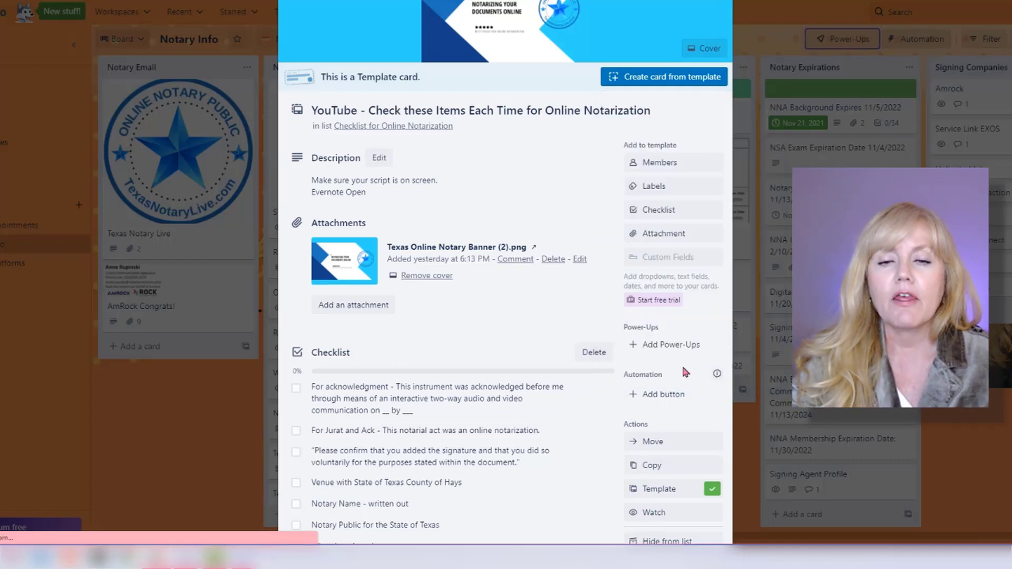
Mark the first three checklist items of the new card complete and clear them again.
scroll(675, 365, "down", 1)
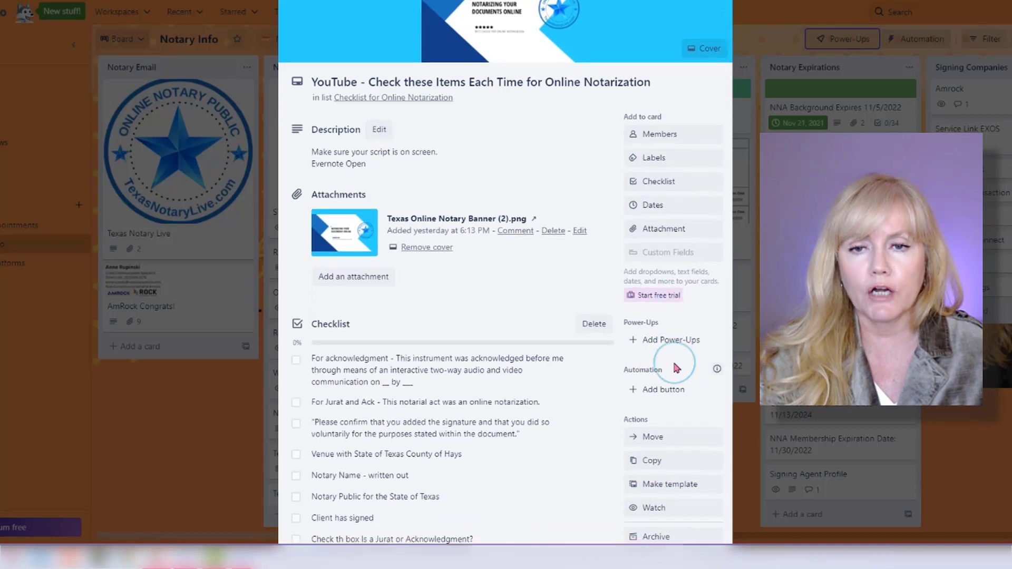
scroll(674, 365, "up", 1)
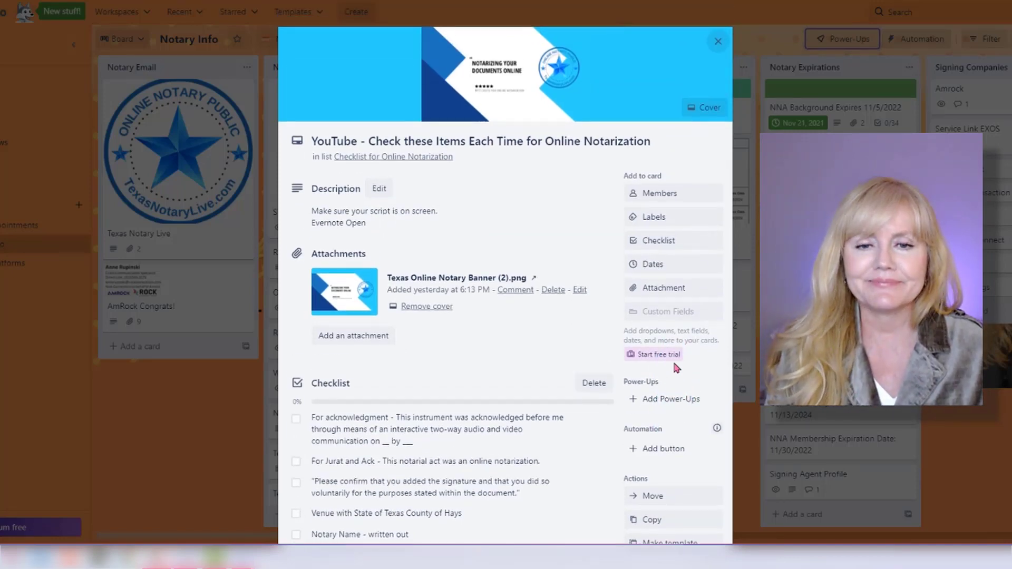
scroll(659, 371, "down", 5)
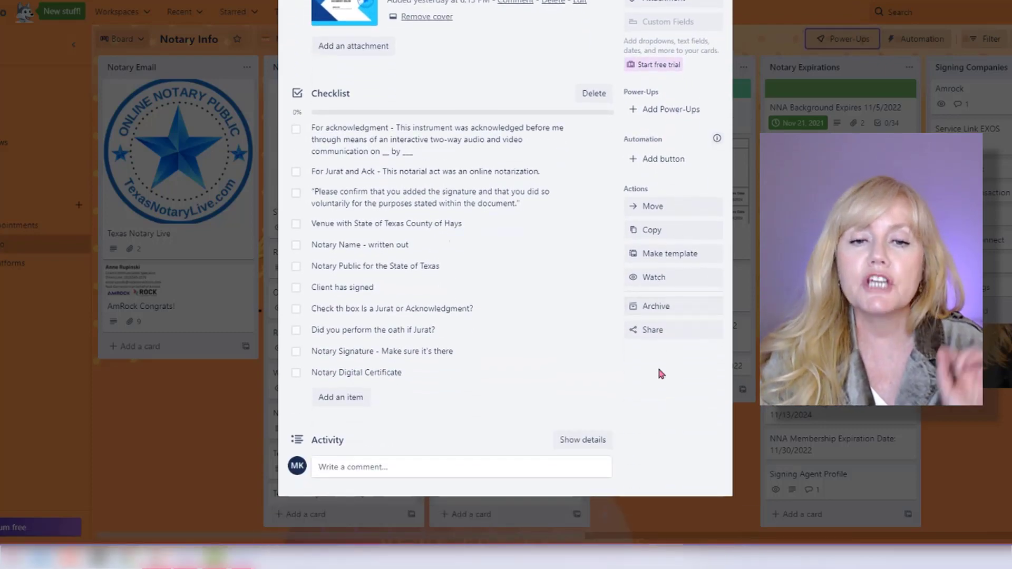
scroll(658, 371, "up", 1)
left_click(296, 188)
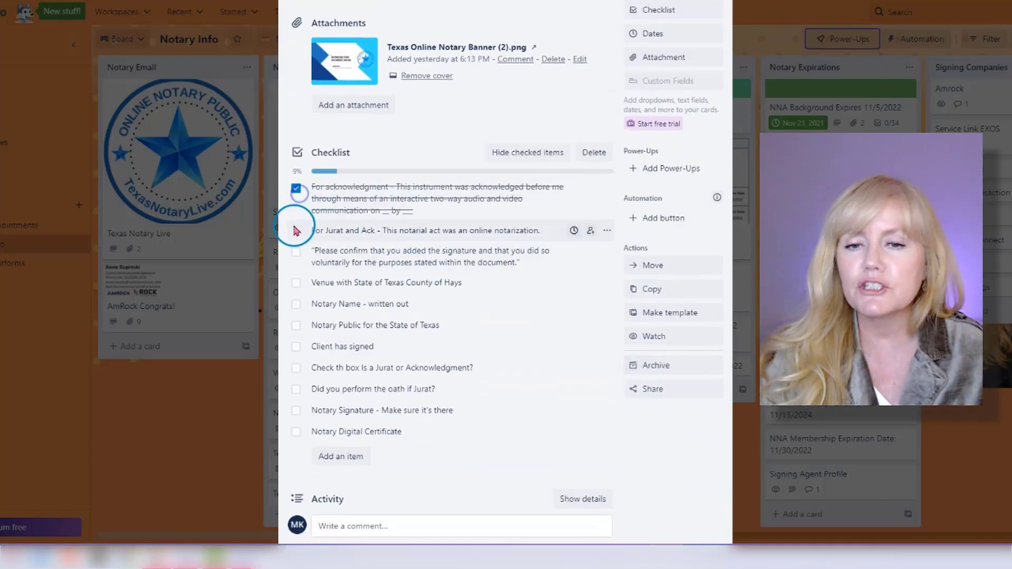
left_click(295, 230)
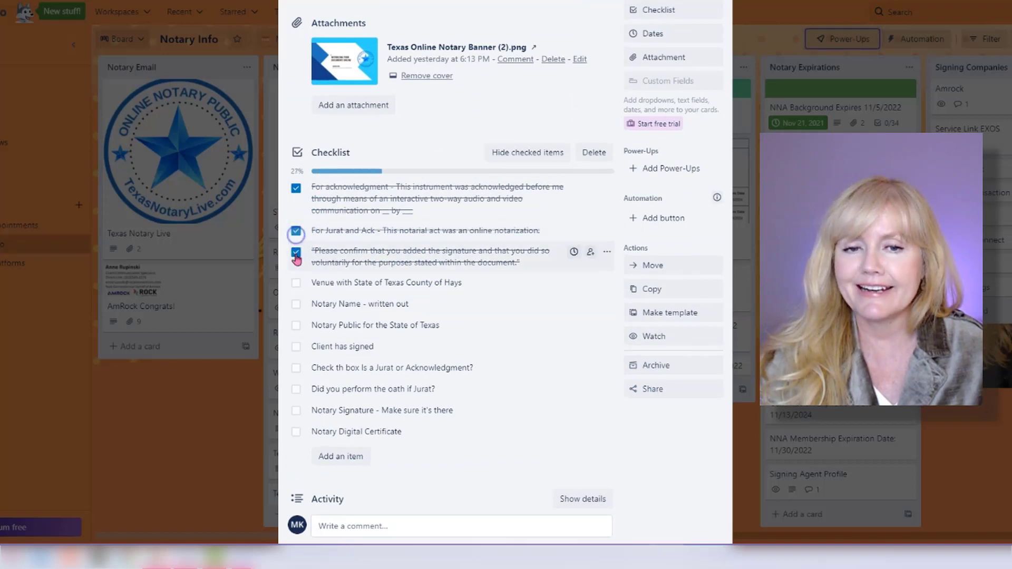
left_click(296, 254)
left_click(296, 254)
left_click(296, 230)
left_click(296, 188)
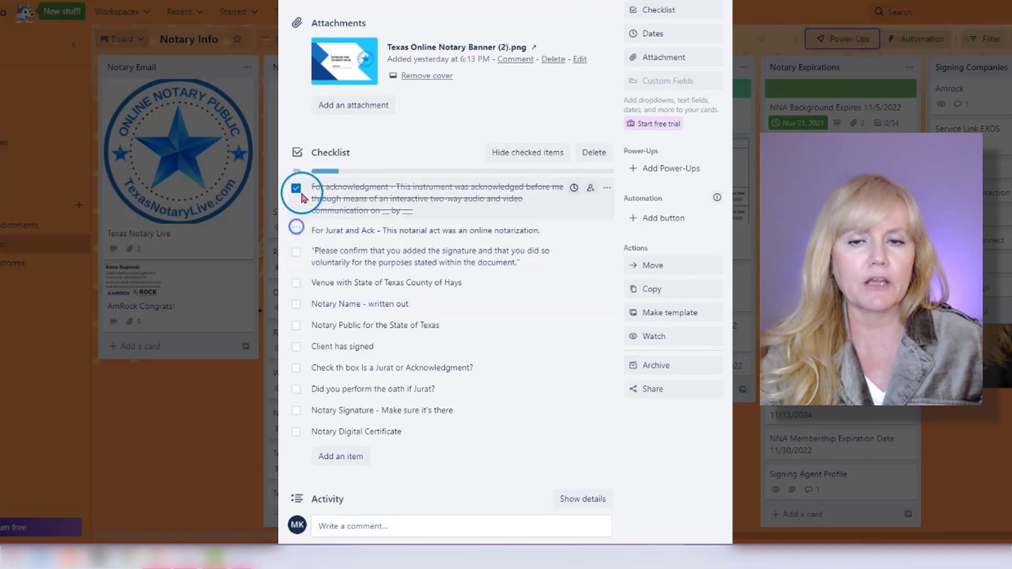
left_click(296, 209)
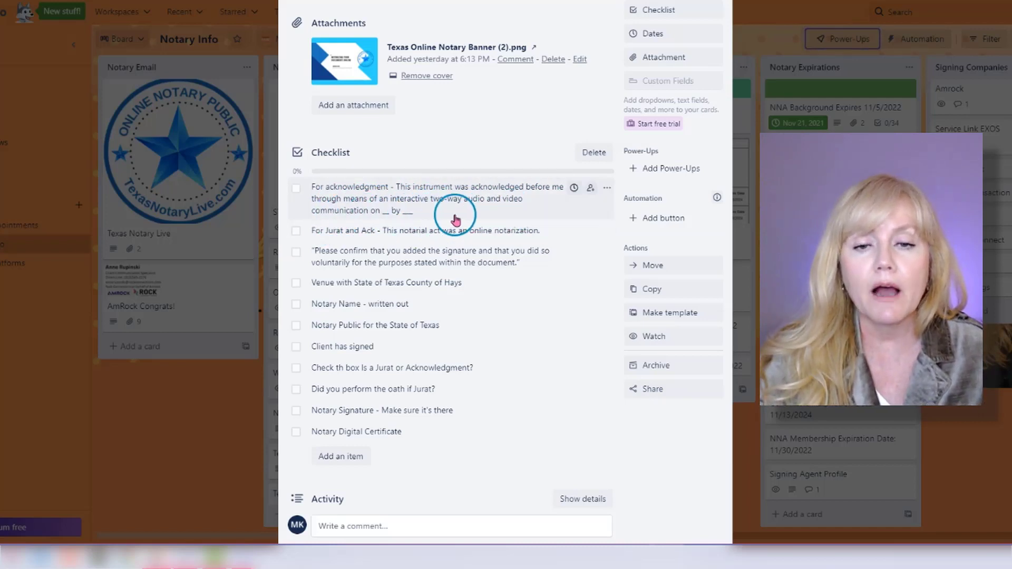
Mark the acknowledgment wording item and the "For Jurat and Ack" item complete in turn, clearing each one again.
left_click(297, 188)
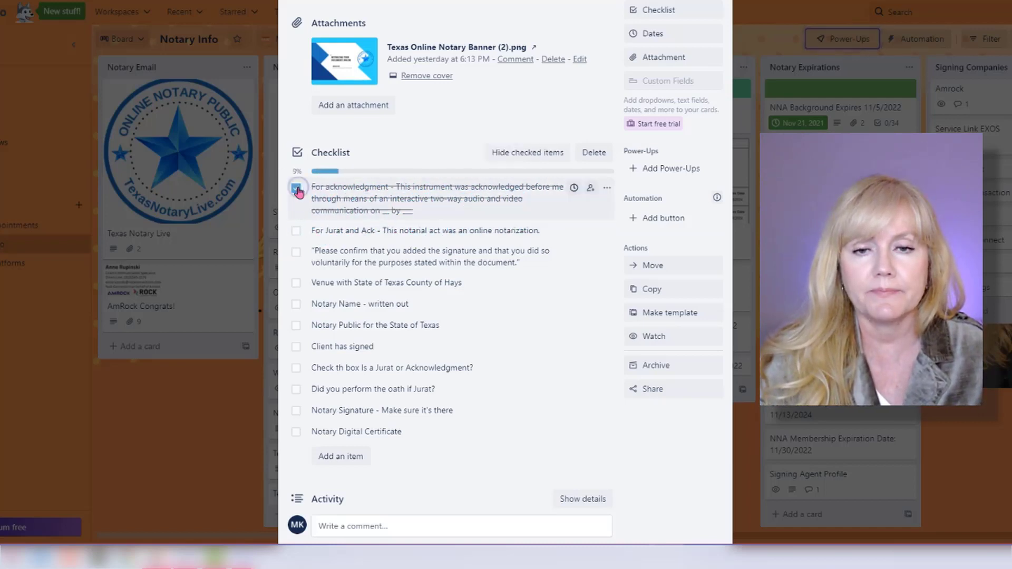
left_click(296, 189)
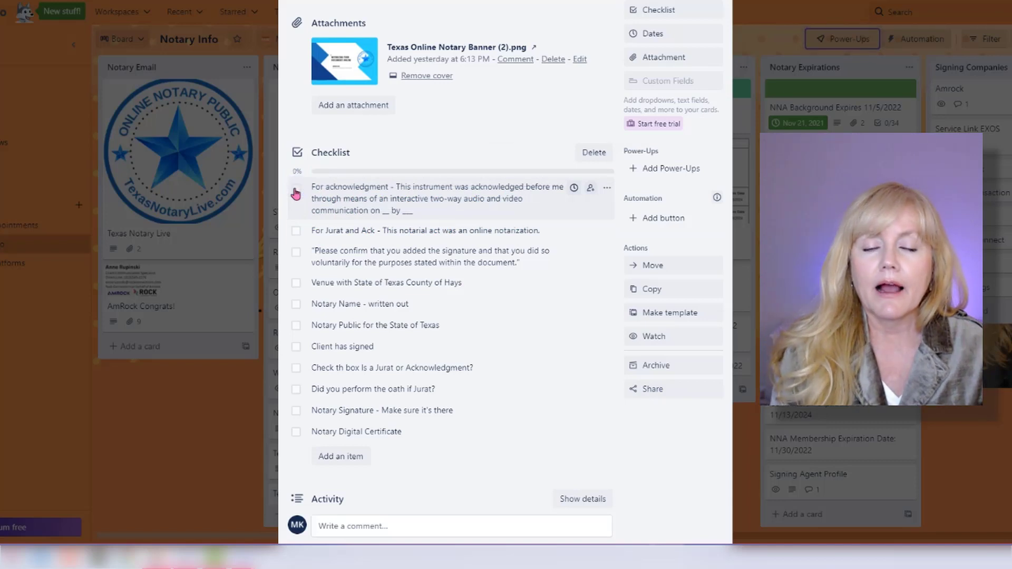
left_click(296, 235)
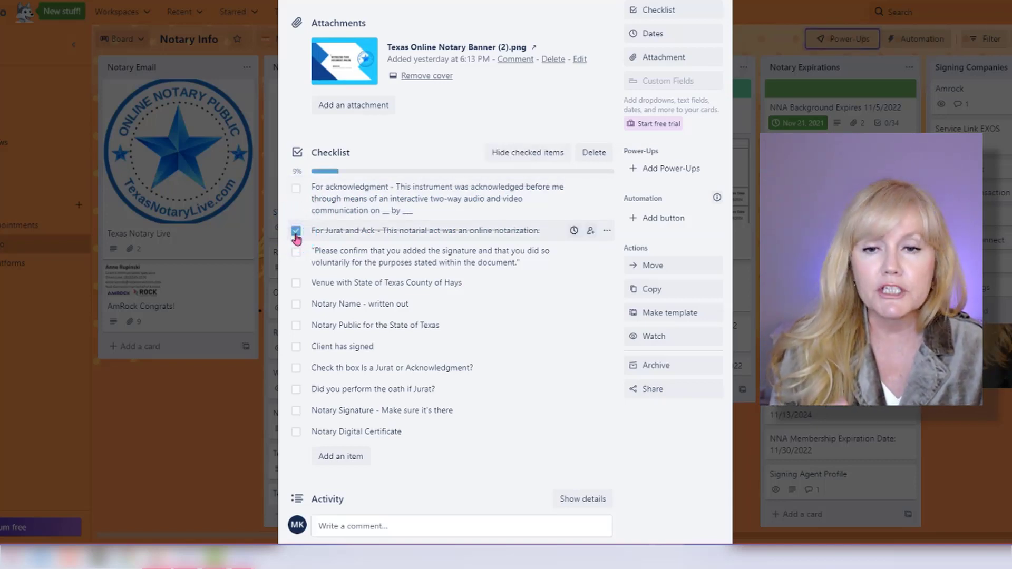
left_click(296, 235)
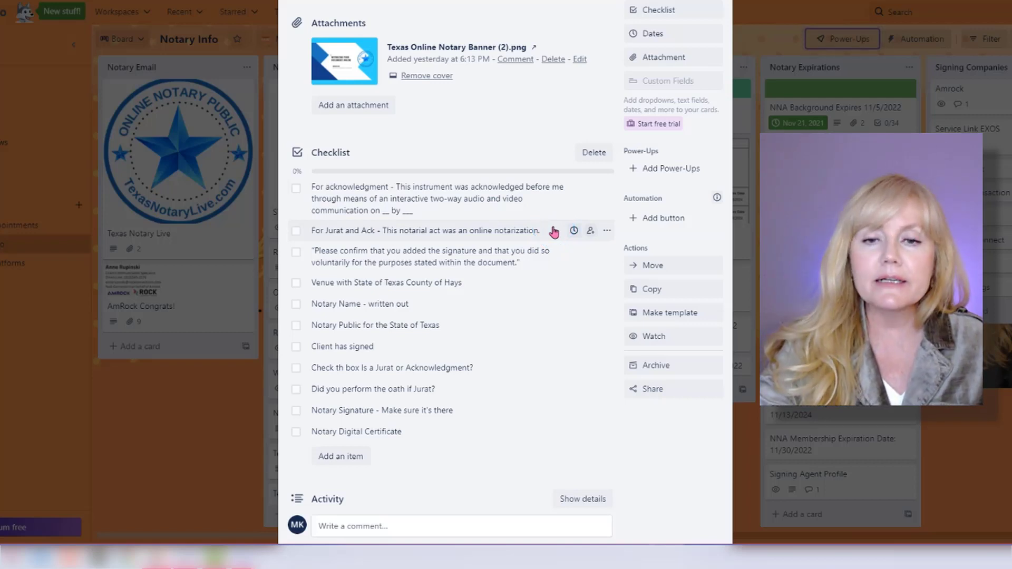
left_click(505, 287)
left_click(505, 283)
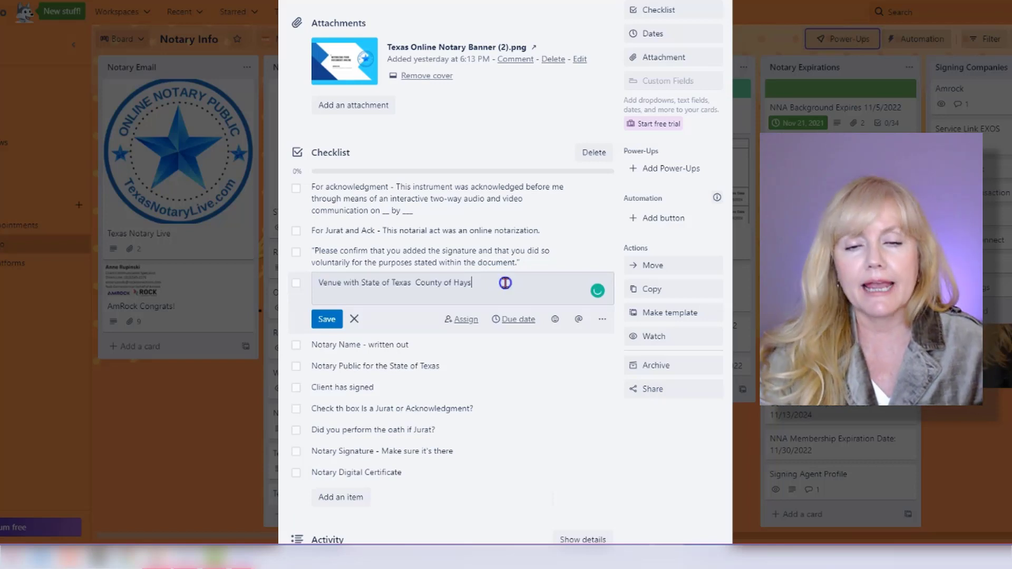
left_click(354, 319)
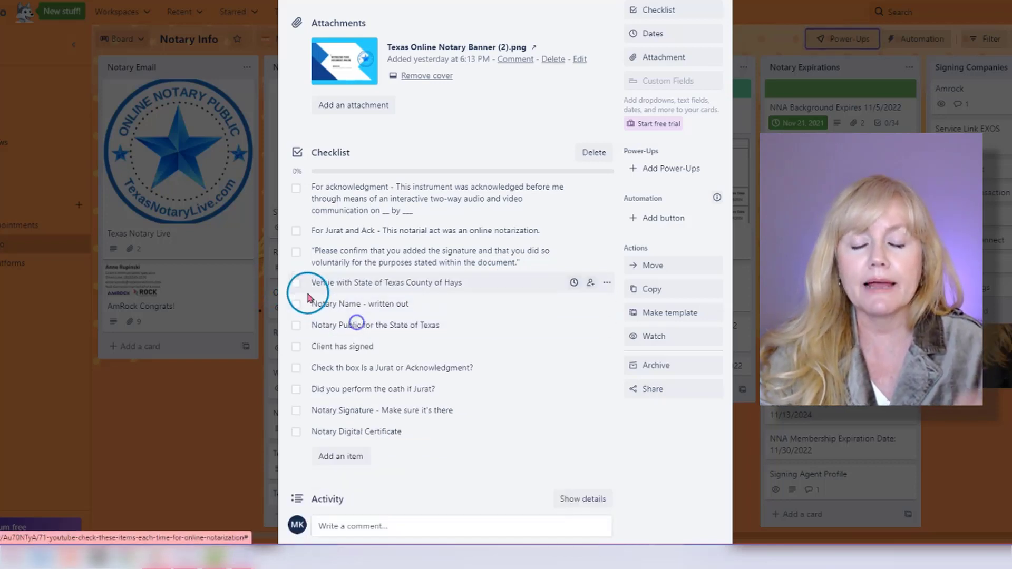
Mark the venue, Notary Name, Notary Public for the State of Texas and "Client has signed" items complete in turn, clearing each again.
left_click(296, 283)
left_click(296, 283)
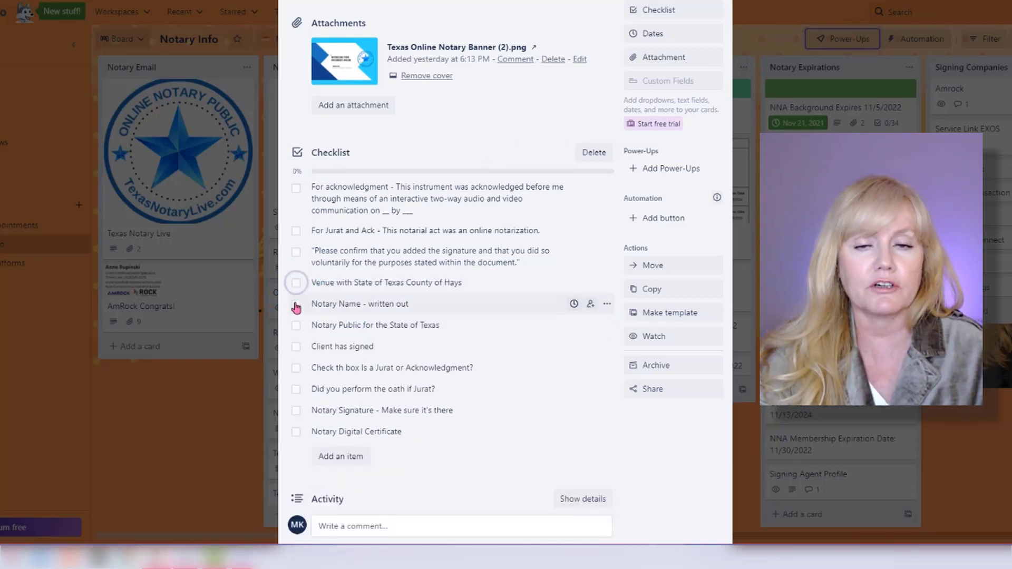
left_click(295, 304)
left_click(296, 305)
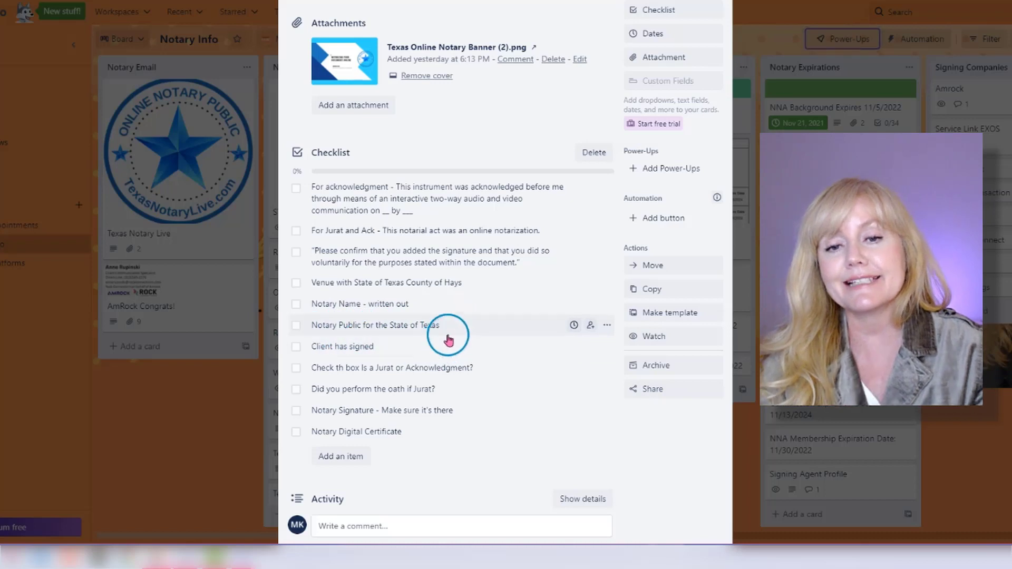
left_click(296, 325)
left_click(295, 325)
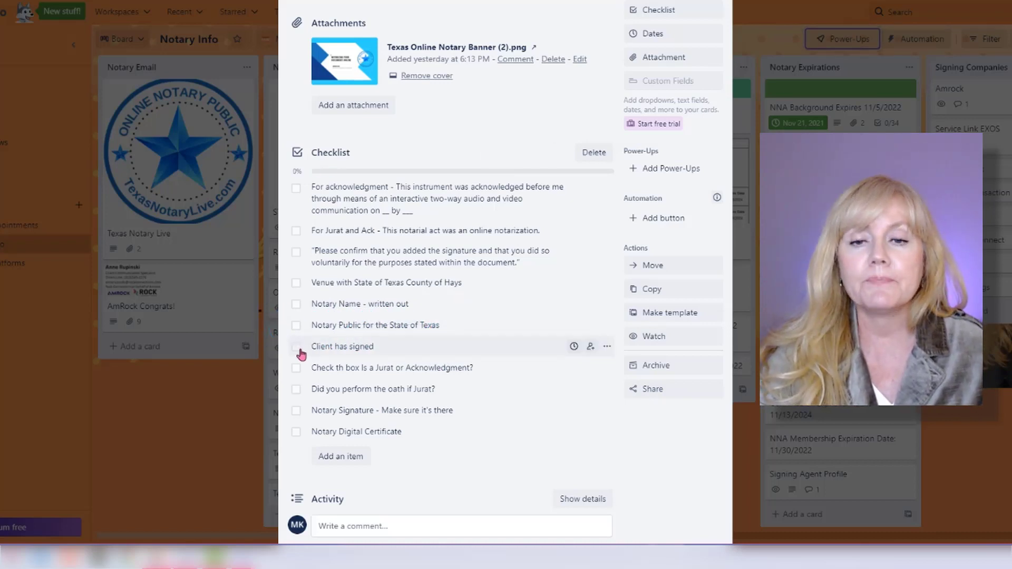
left_click(295, 348)
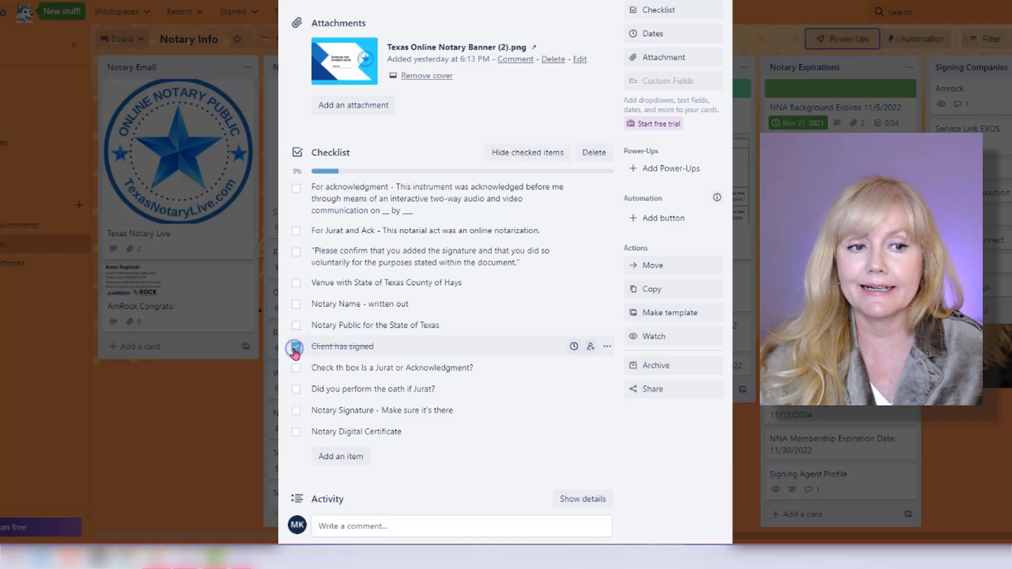
left_click(295, 348)
Mark the "Jurat or Acknowledgment?" and "Did you perform the oath if Jurat?" items complete in turn, clearing each again.
scroll(296, 356, "down", 1)
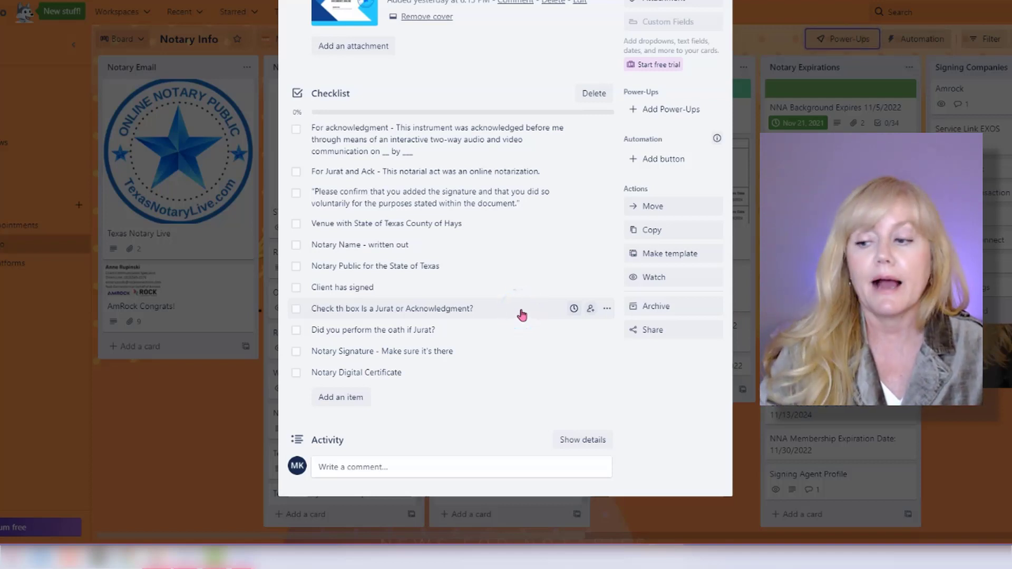
left_click(296, 308)
left_click(296, 309)
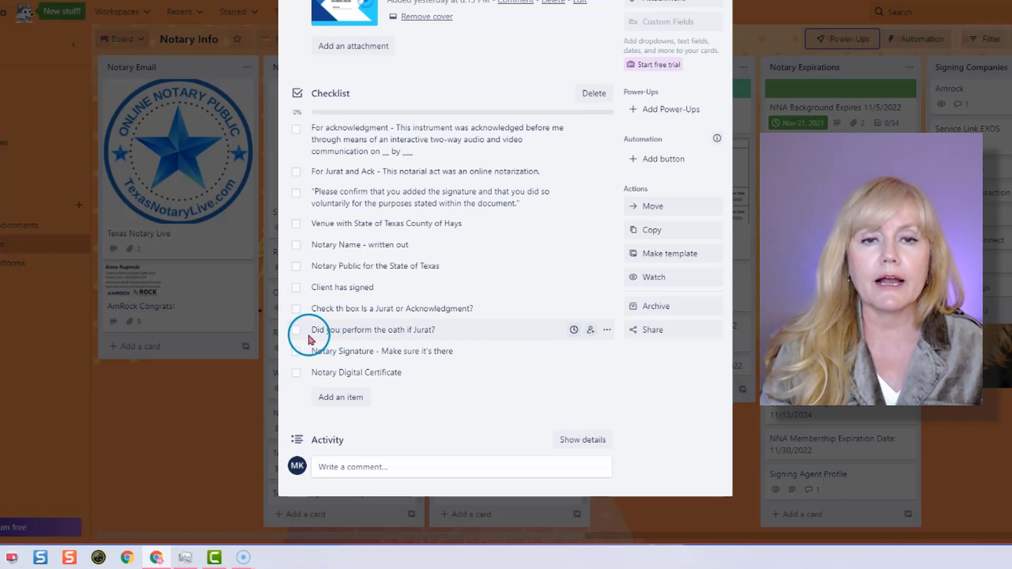
left_click(296, 330)
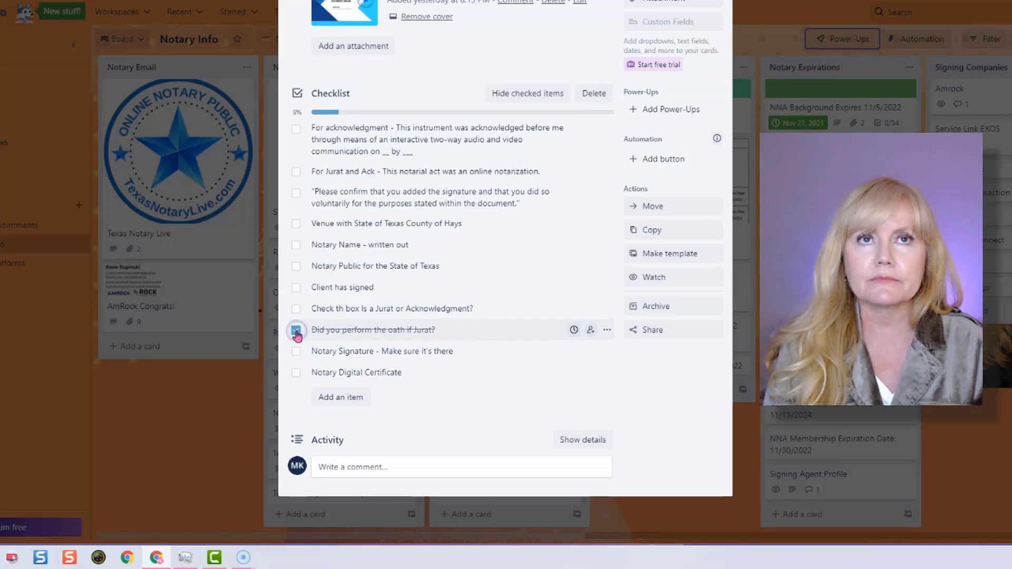
left_click(296, 330)
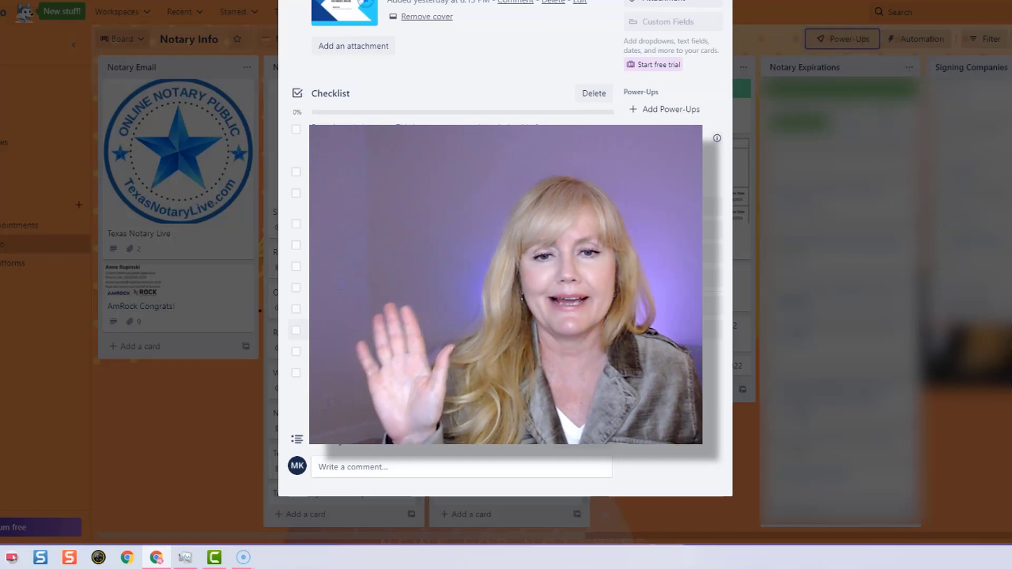
left_click(504, 330)
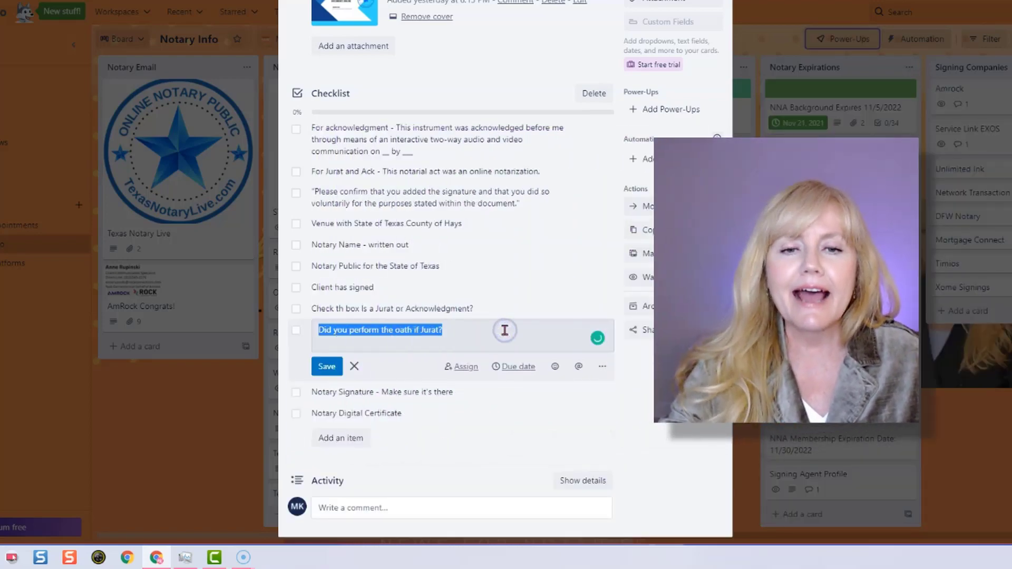
left_click(504, 330)
left_click(326, 366)
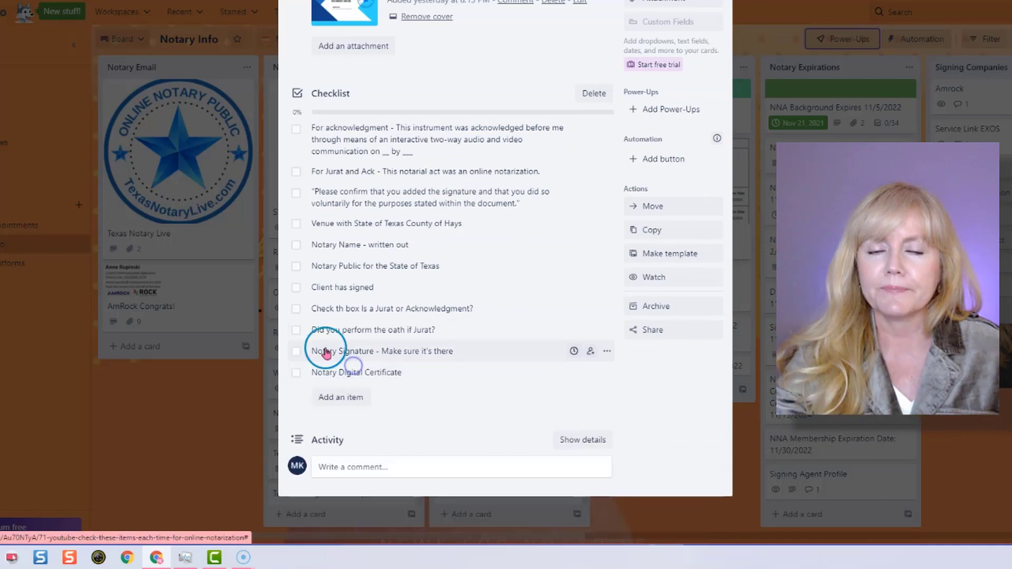
Mark the last five checklist items complete, from "Client has signed" through "Notary Digital Certificate".
left_click(296, 331)
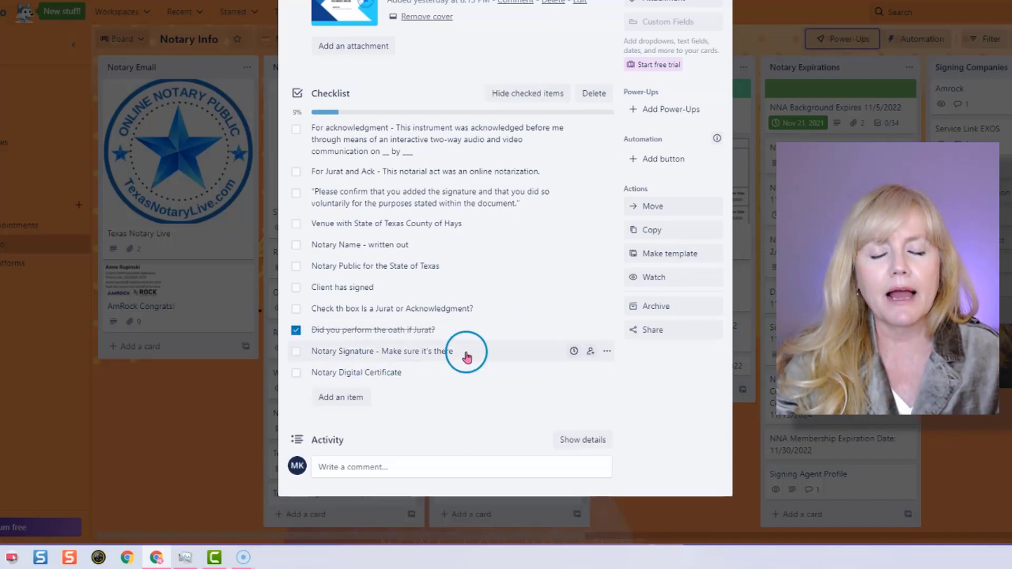
left_click(296, 353)
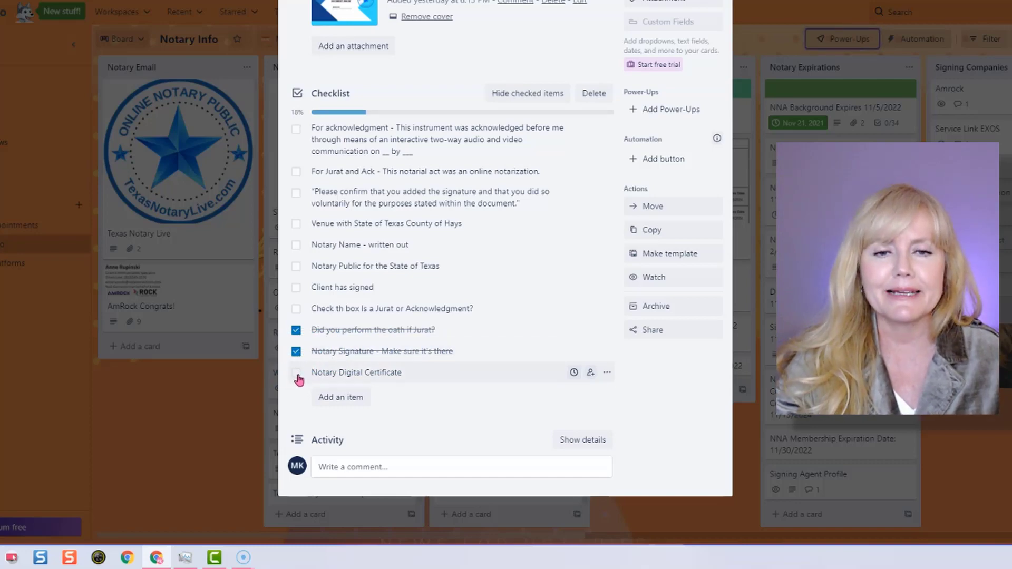
left_click(445, 373)
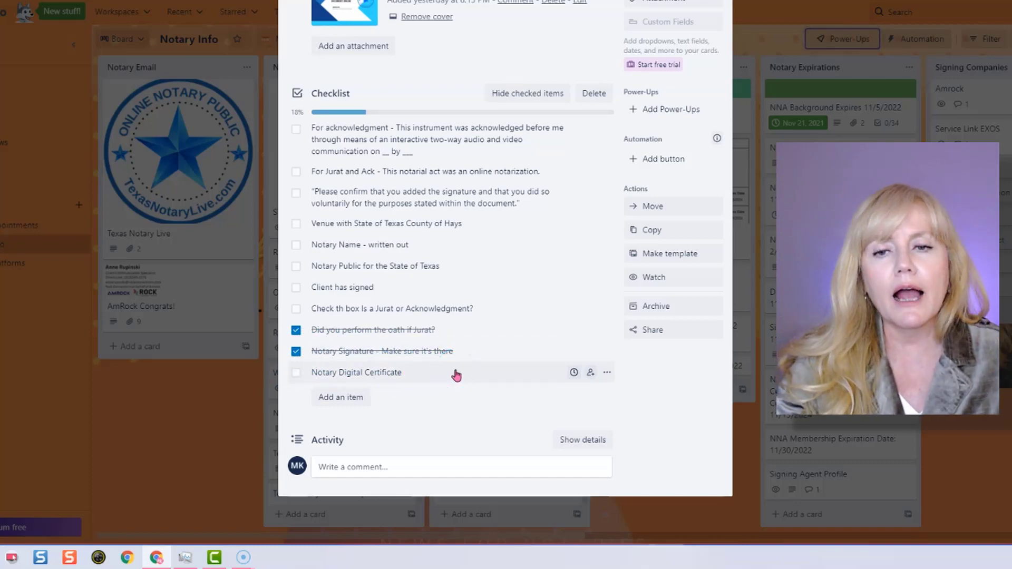
left_click(295, 372)
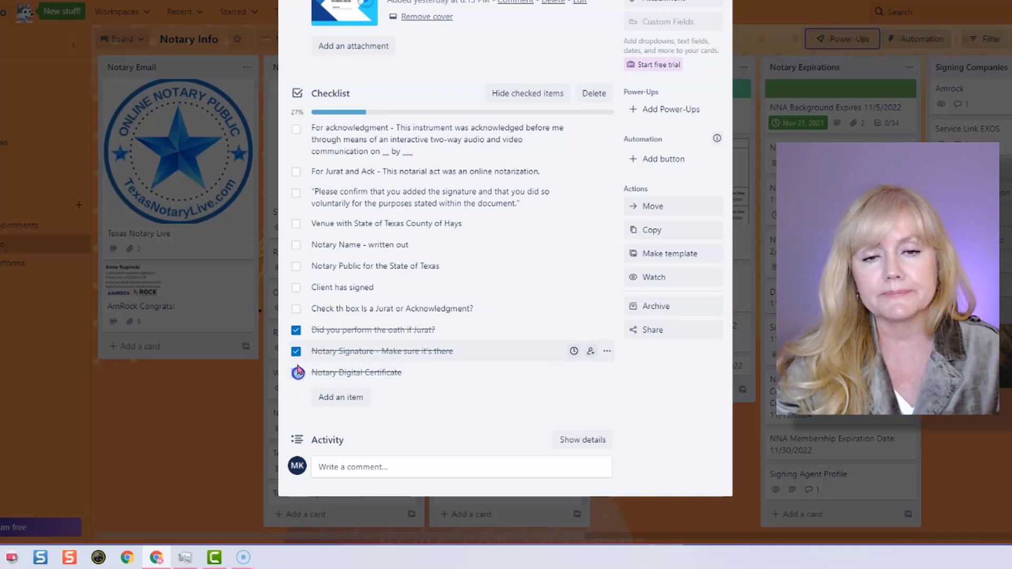
left_click(295, 308)
left_click(297, 288)
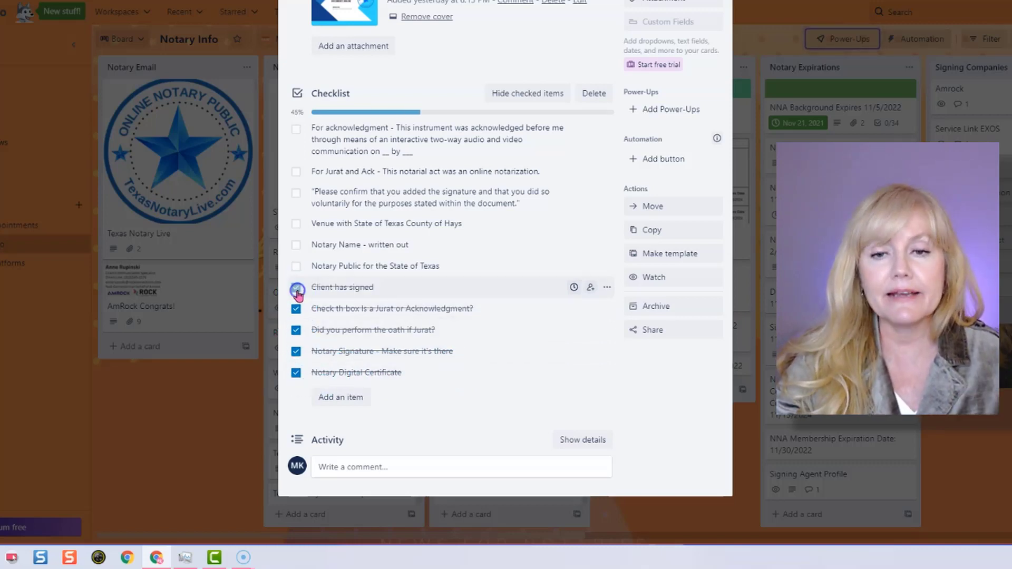
Mark the remaining six checklist items complete, from "Notary Public for the State of Texas" up to the acknowledgment wording.
left_click(296, 267)
left_click(296, 246)
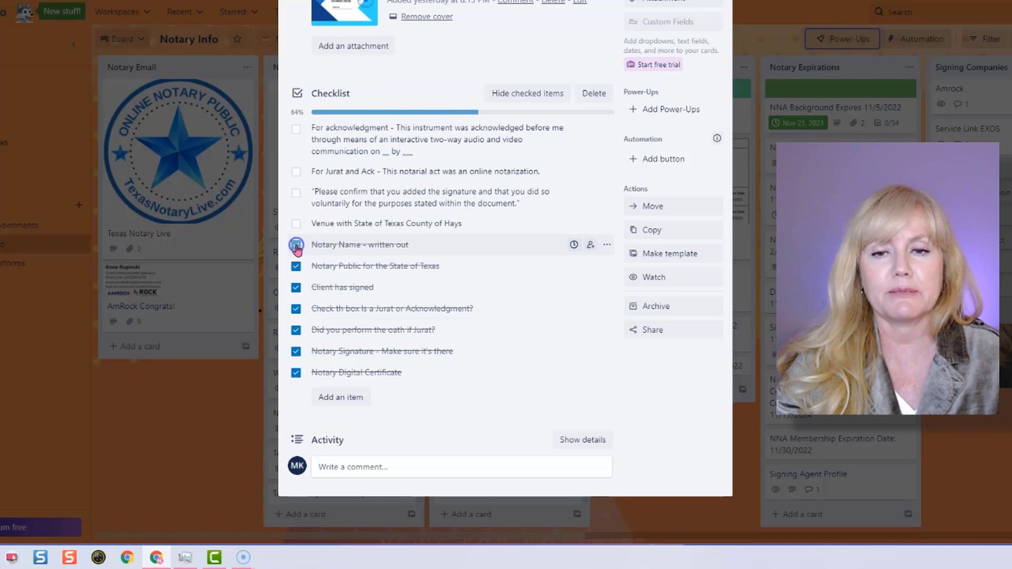
left_click(296, 223)
left_click(296, 193)
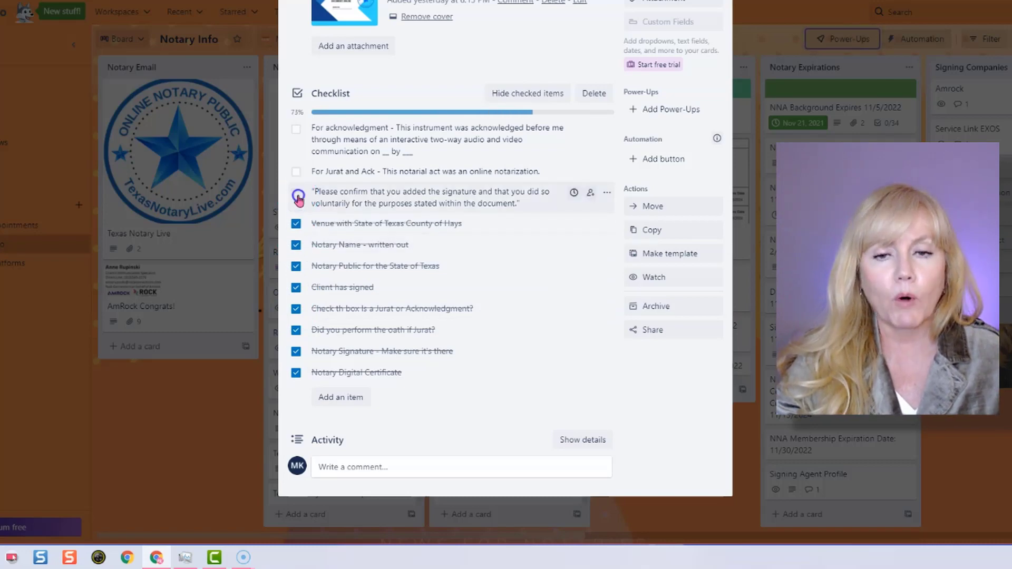
left_click(296, 172)
left_click(296, 130)
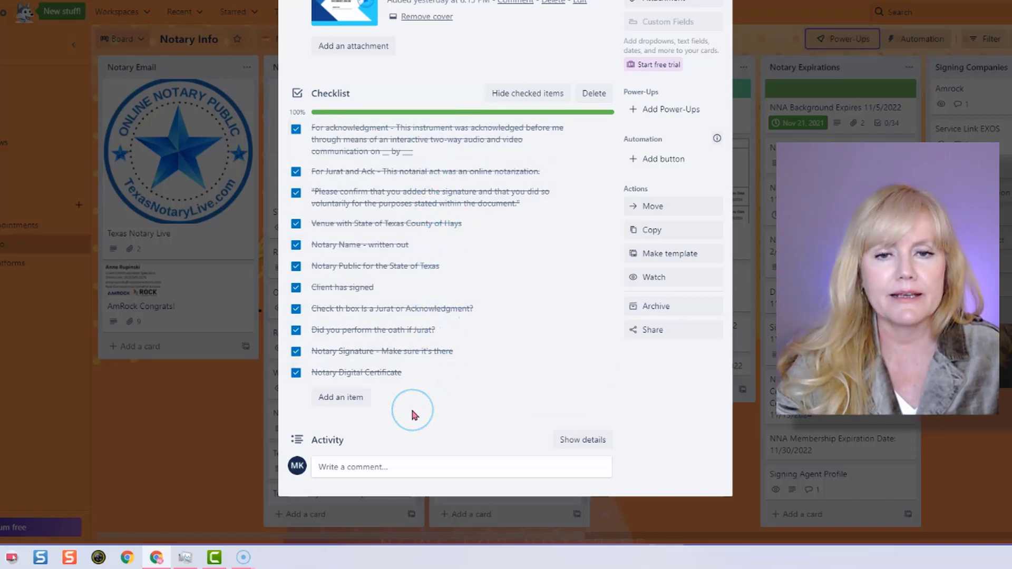
Clear all eleven checklist items one by one, from "Notary Digital Certificate" up to the acknowledgment wording.
left_click(295, 373)
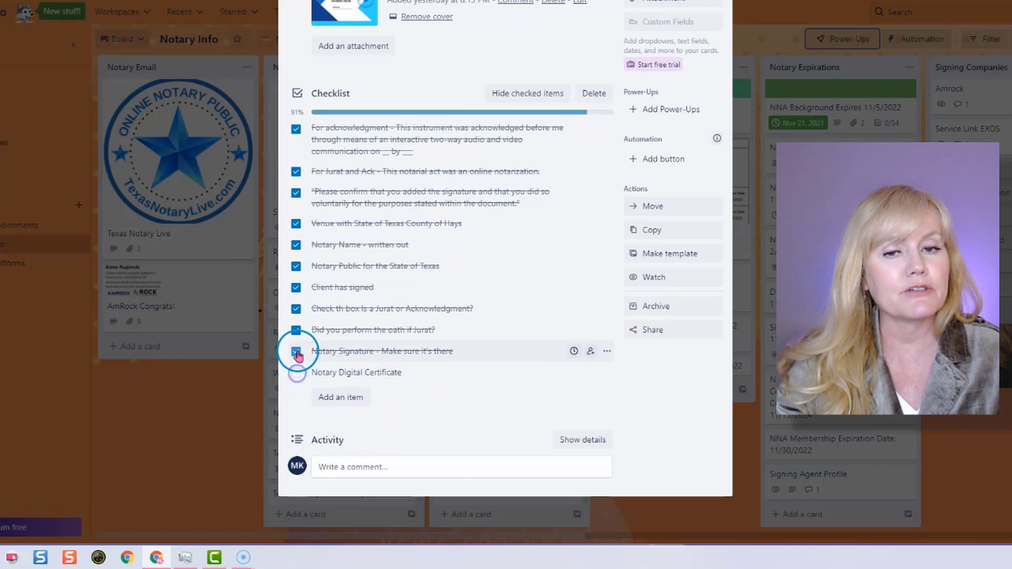
left_click(296, 352)
left_click(296, 330)
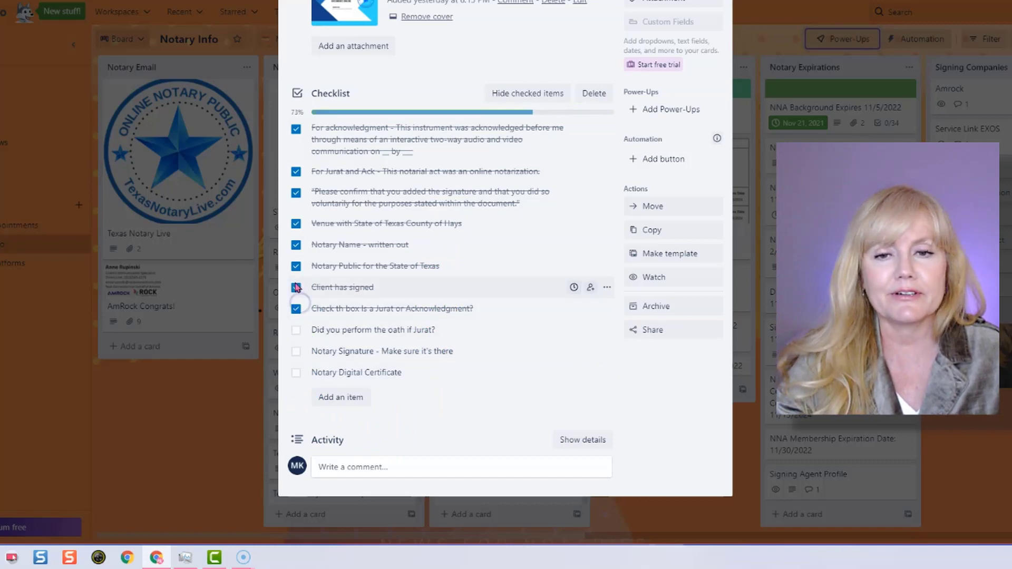
left_click(296, 309)
left_click(296, 287)
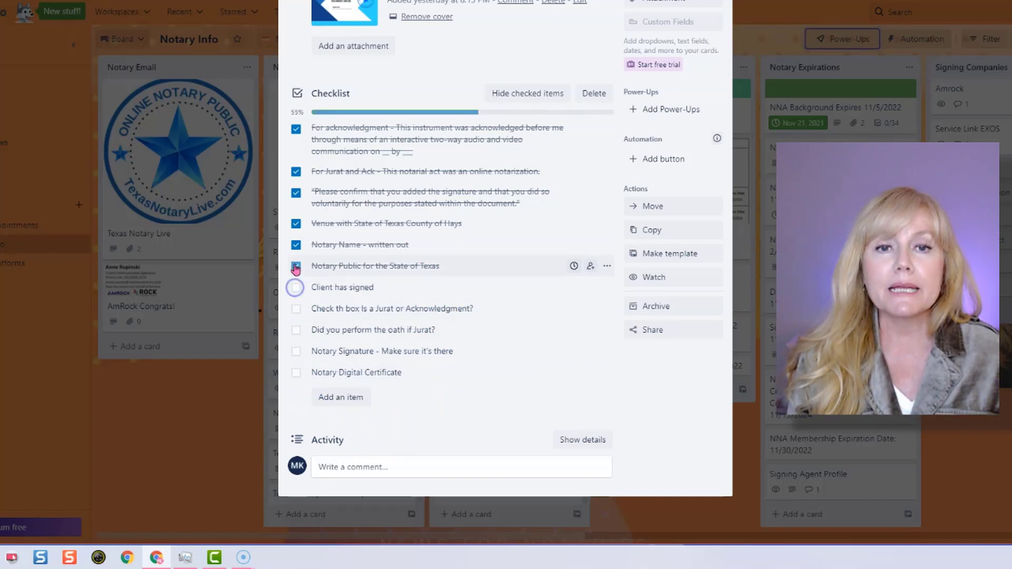
left_click(296, 266)
left_click(295, 244)
left_click(296, 223)
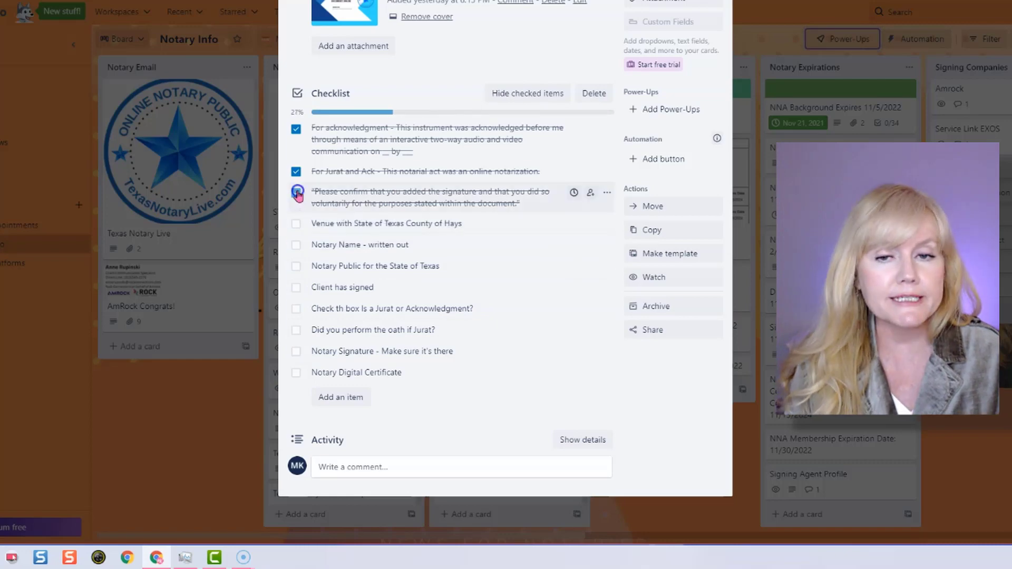
left_click(296, 192)
left_click(295, 172)
left_click(294, 128)
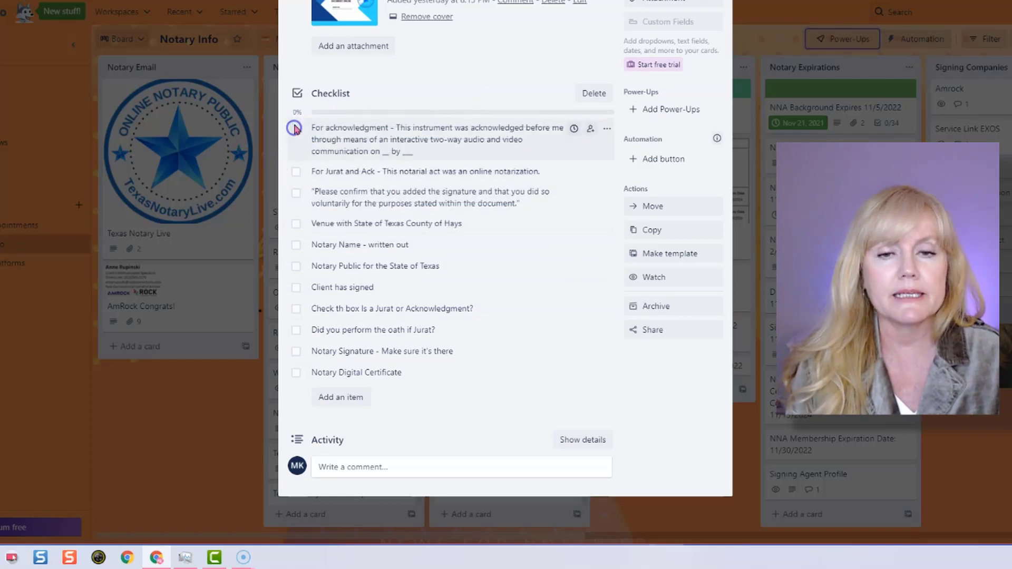
Close the online notarization checklist card and return to the Notary Info board.
scroll(362, 243, "up", 1)
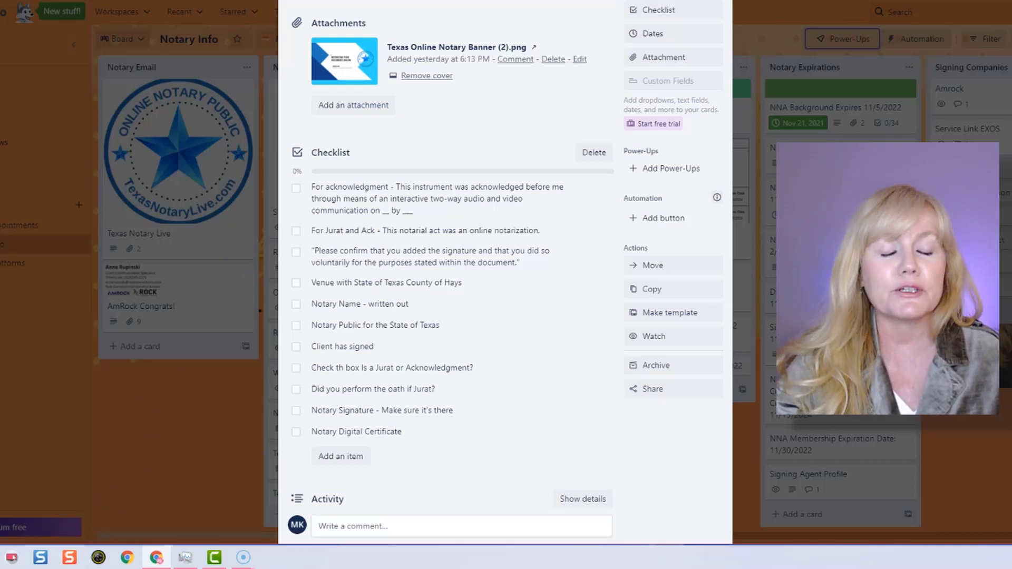
scroll(600, 294, "up", 5)
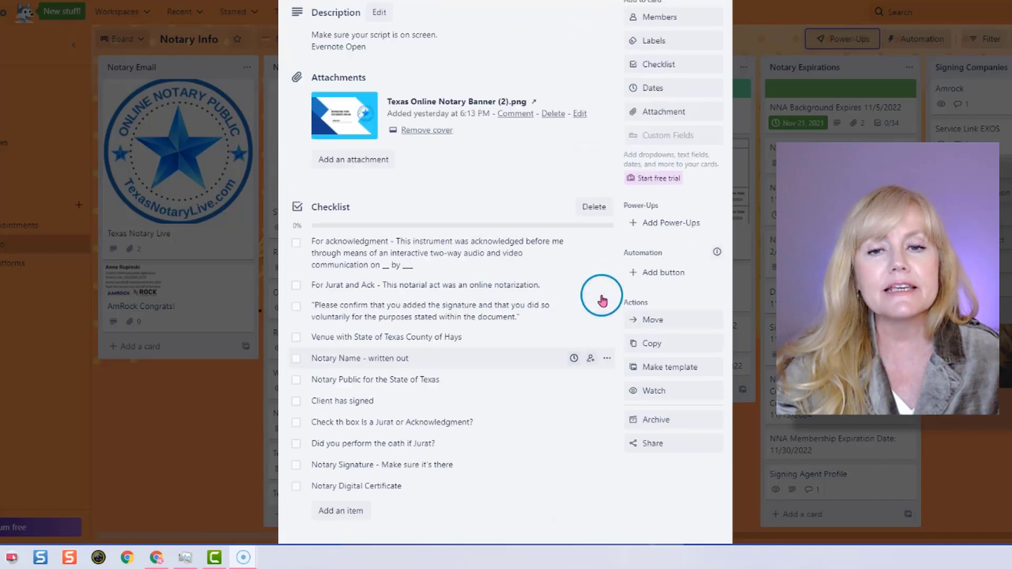
left_click(719, 43)
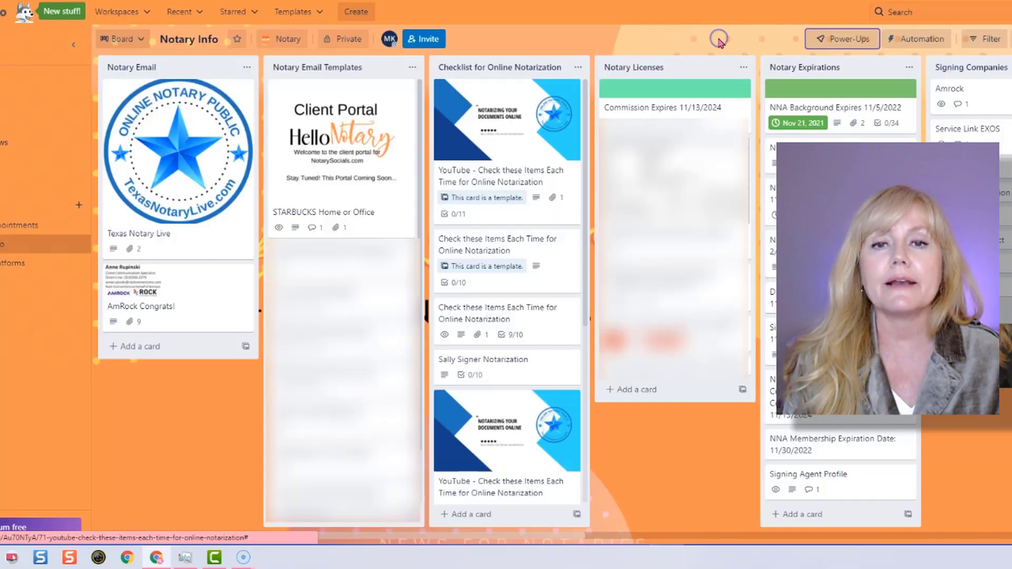